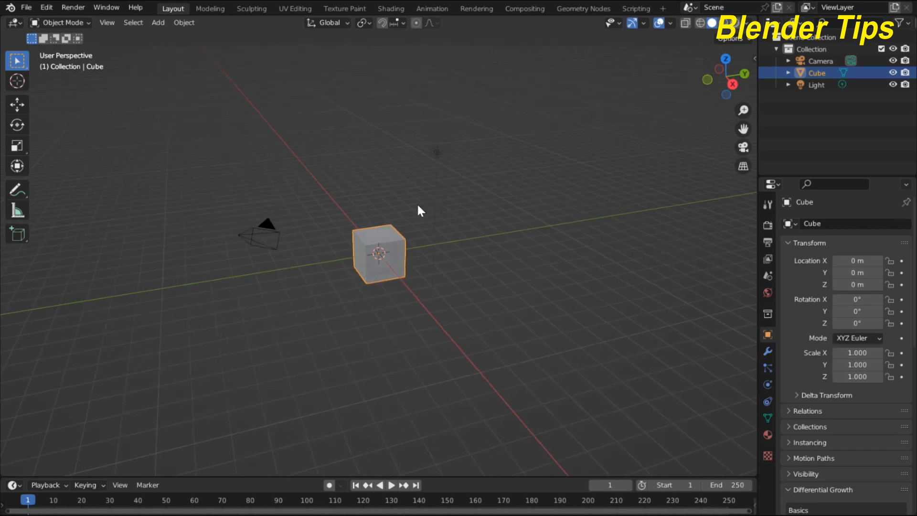
Delete all the default objects: the cube, the camera and the light
{"action": "mouse_move", "coordinate": [200, 154]}
{"action": "left_mouse_down"}
{"action": "mouse_move", "coordinate": [278, 223]}
{"action": "mouse_move", "coordinate": [484, 321]}
{"action": "left_mouse_up"}
{"action": "key", "text": "Delete"}
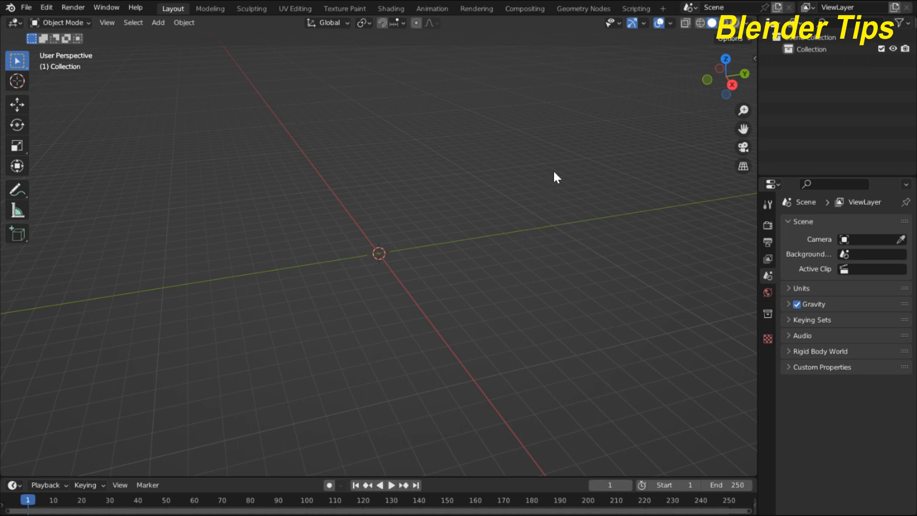
Turn on the Screencast Keys display in the 3D viewport, leaving the sidebar hidden
{"action": "key", "text": "n"}
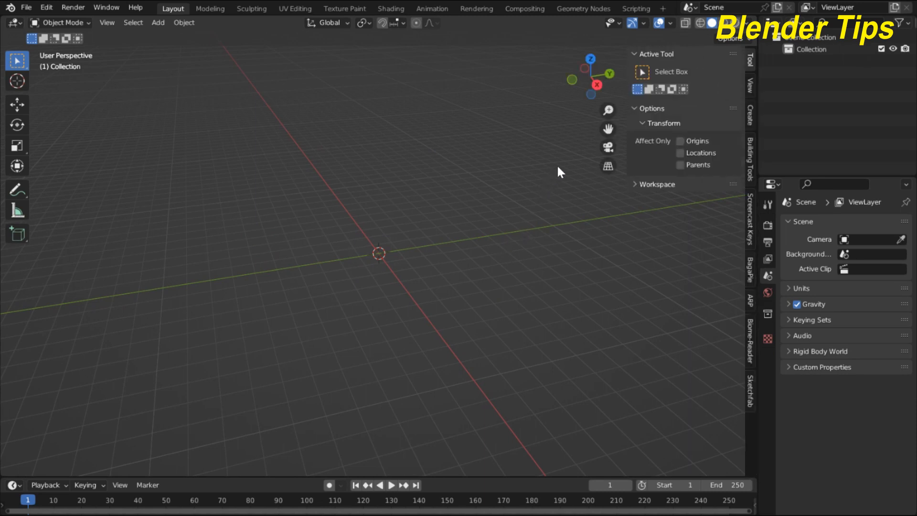
{"action": "left_click", "coordinate": [748, 215]}
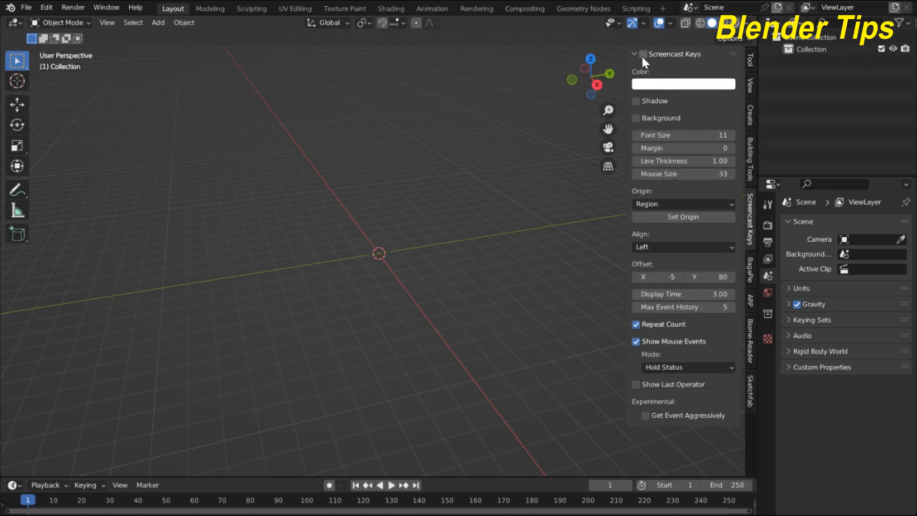
{"action": "left_click", "coordinate": [523, 225]}
{"action": "key", "text": "n"}
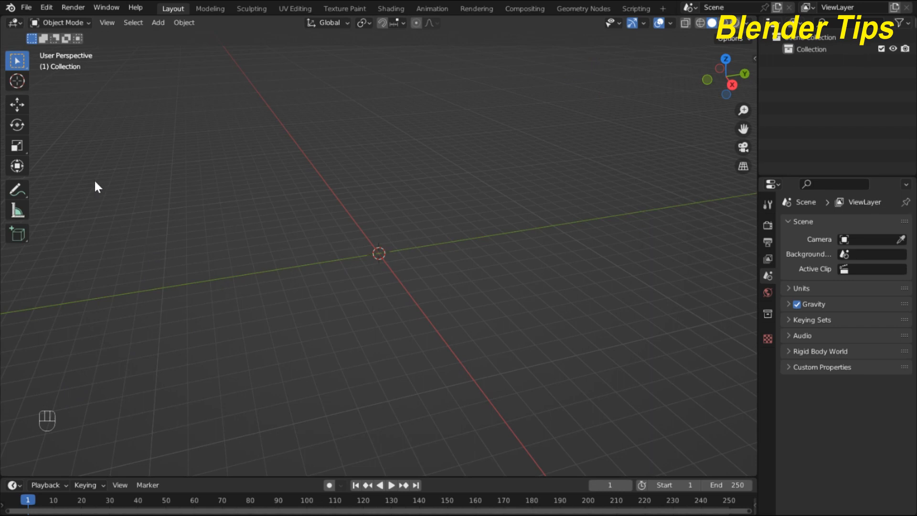
Search the add-on preferences for "svg" to check whether the Scalable Vector Graphics import-export add-on is enabled, and close the preferences
{"action": "left_click", "coordinate": [26, 8]}
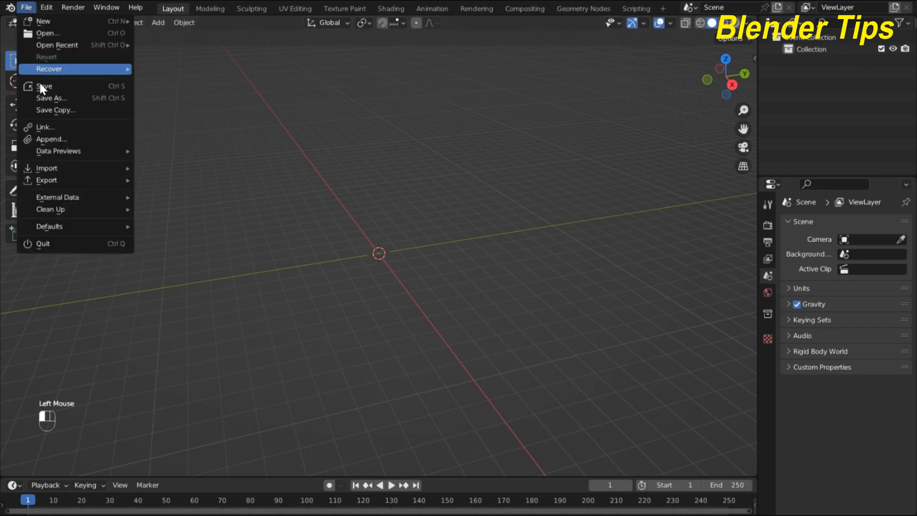
{"action": "mouse_move", "coordinate": [62, 167]}
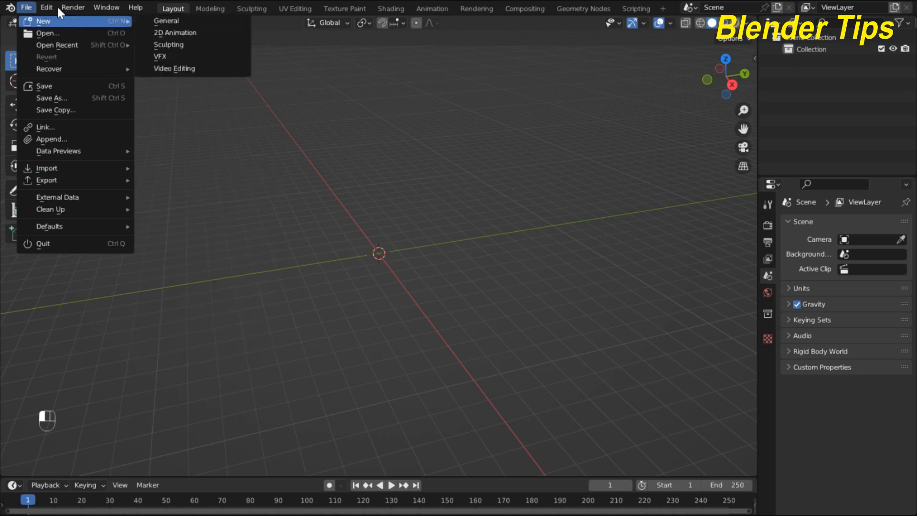
{"action": "mouse_move", "coordinate": [47, 6]}
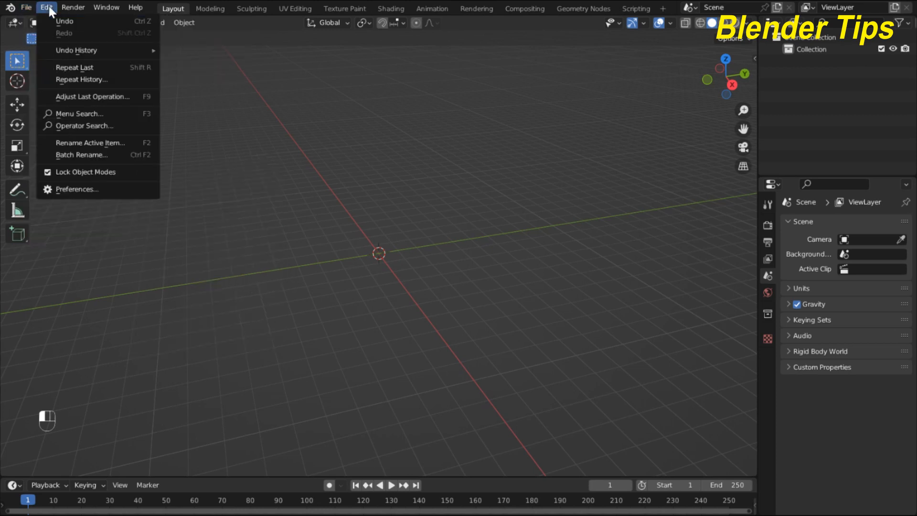
{"action": "left_click", "coordinate": [86, 190]}
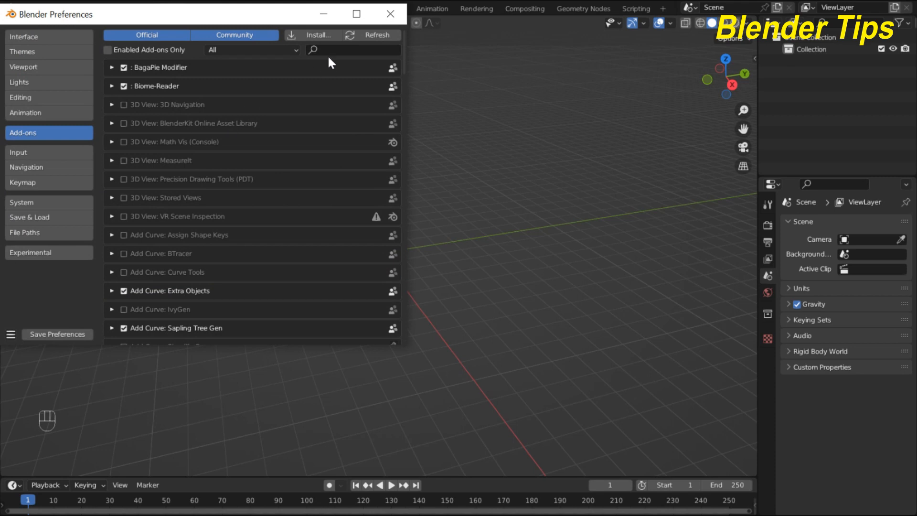
{"action": "left_click", "coordinate": [334, 49]}
{"action": "type", "text": "svg"}
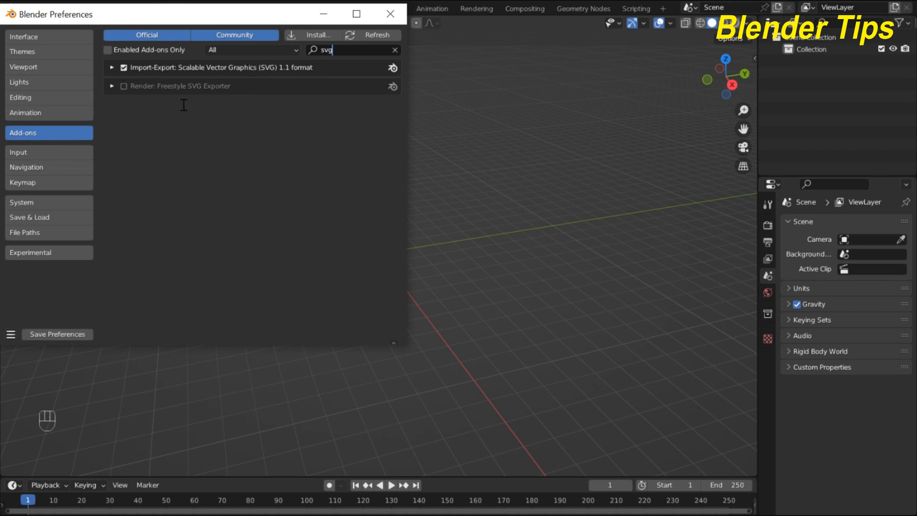
{"action": "left_click", "coordinate": [391, 14]}
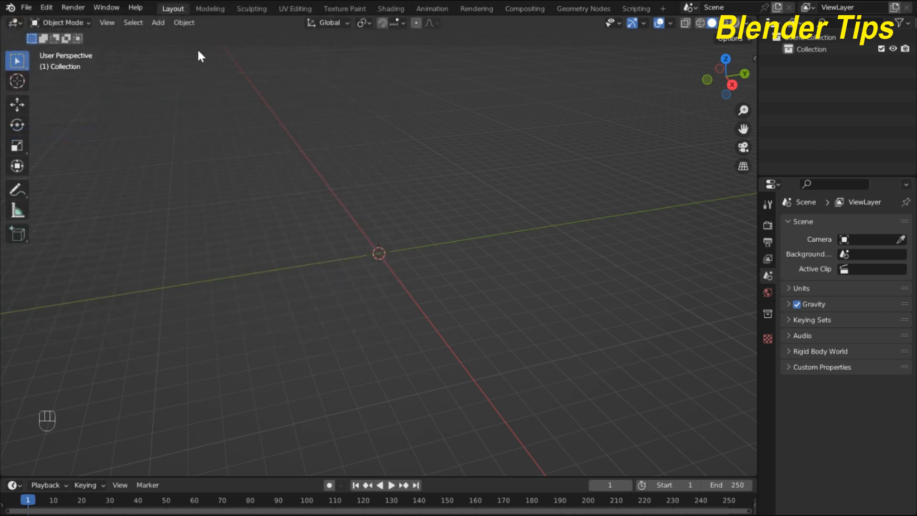
Import the file 3.svg from the Desktop folder as Scalable Vector Graphics
{"action": "left_click", "coordinate": [26, 8]}
{"action": "mouse_move", "coordinate": [94, 169]}
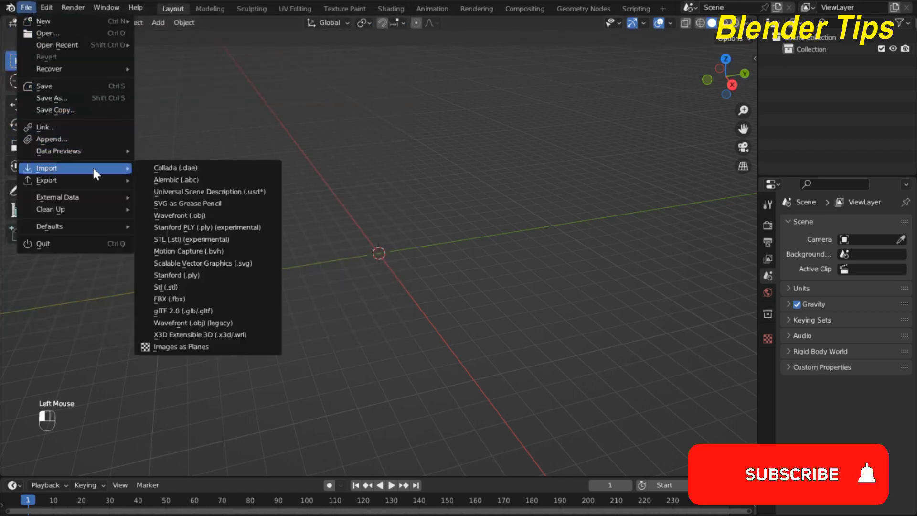
{"action": "left_click", "coordinate": [201, 263]}
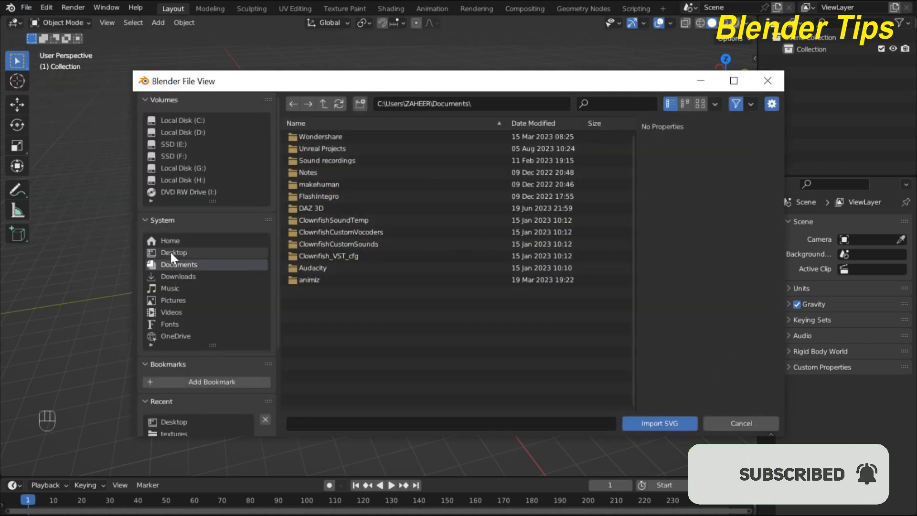
{"action": "left_click", "coordinate": [171, 254]}
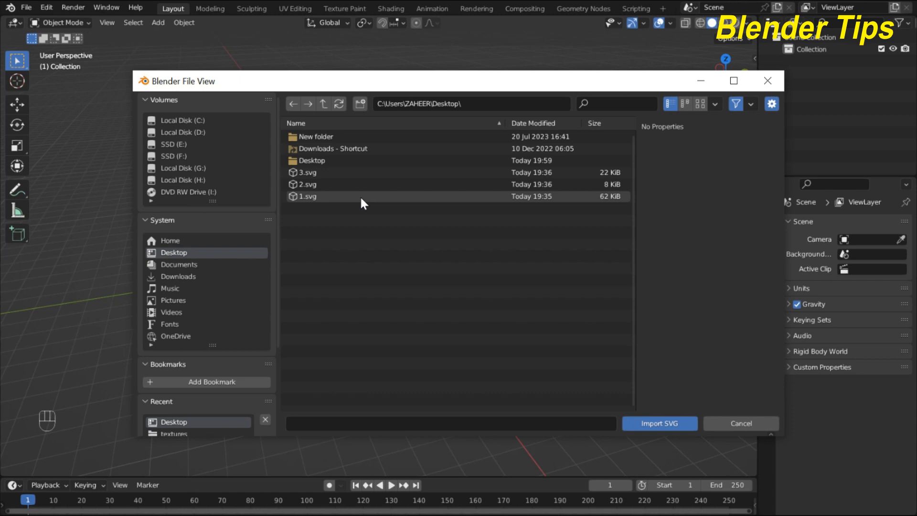
{"action": "left_click", "coordinate": [365, 172]}
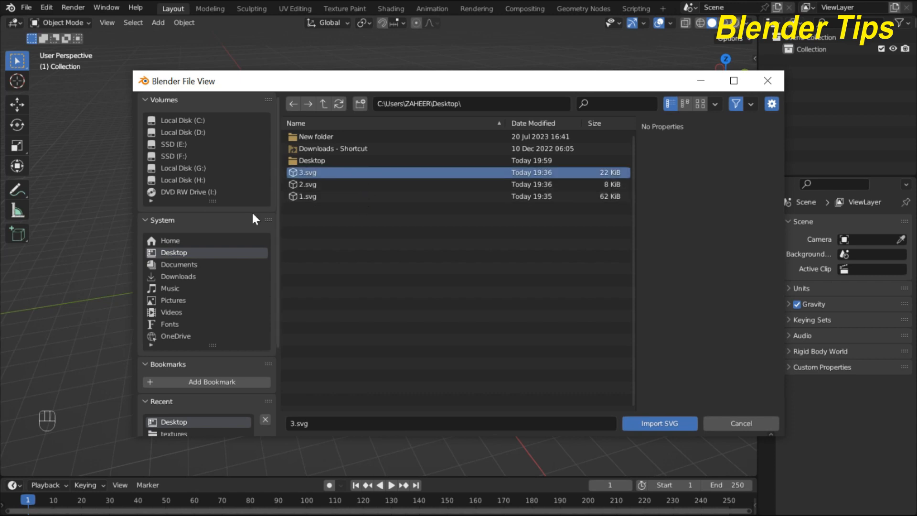
{"action": "left_click", "coordinate": [647, 425]}
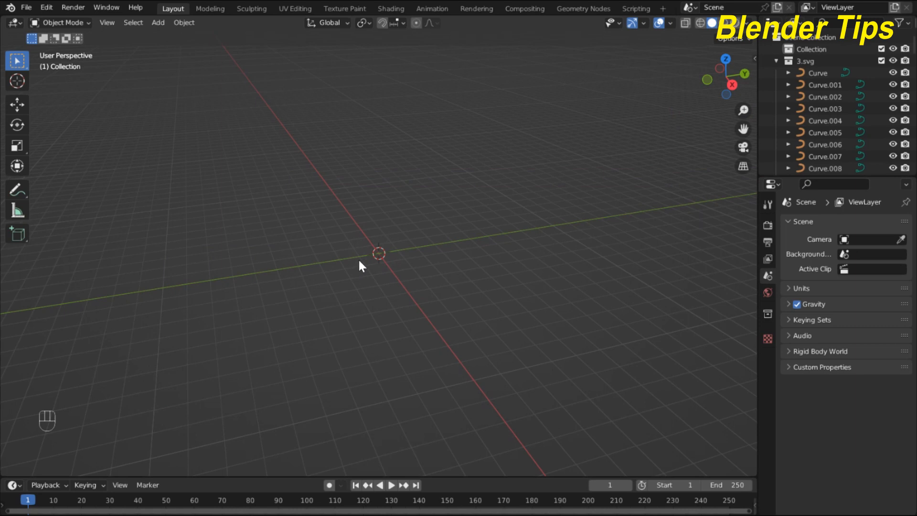
Select all the imported logo curves and scale them up uniformly by about 105 times
{"action": "scroll", "coordinate": [360, 257], "scroll_direction": "up", "scroll_amount": 12}
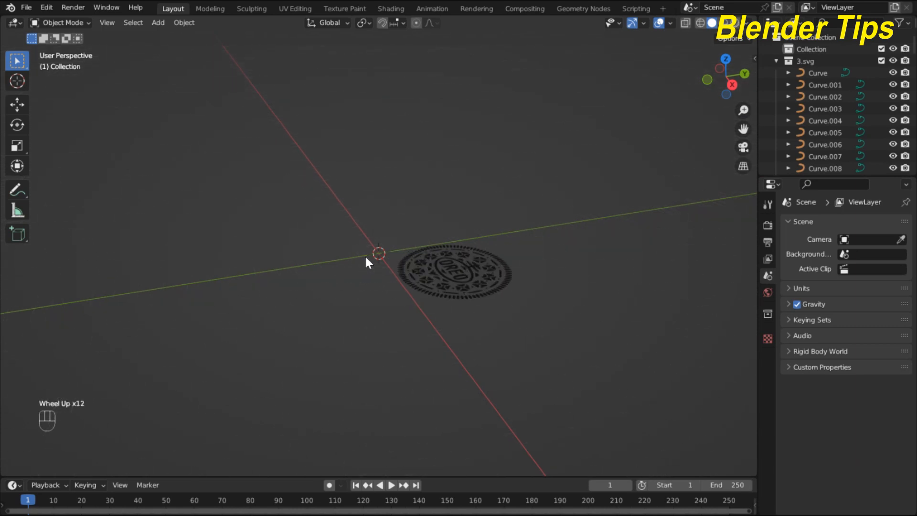
{"action": "middle_click_drag", "start_coordinate": [366, 258], "coordinate": [336, 270]}
{"action": "scroll", "coordinate": [337, 268], "scroll_direction": "up", "scroll_amount": 3}
{"action": "scroll", "coordinate": [339, 267], "scroll_direction": "up", "scroll_amount": 1}
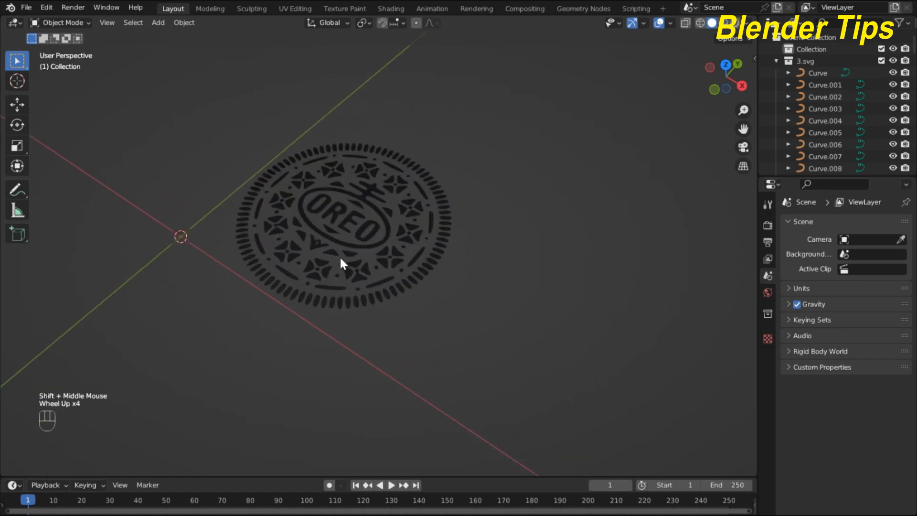
{"action": "scroll", "coordinate": [341, 260], "scroll_direction": "down", "scroll_amount": 5}
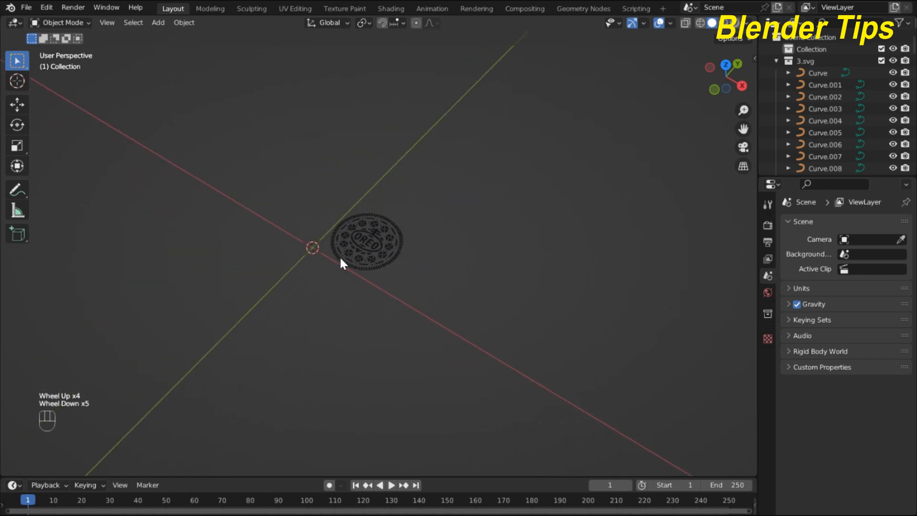
{"action": "key", "text": "a"}
{"action": "scroll", "coordinate": [359, 286], "scroll_direction": "up", "scroll_amount": 3}
{"action": "scroll", "coordinate": [359, 286], "scroll_direction": "down", "scroll_amount": 2}
{"action": "scroll", "coordinate": [360, 289], "scroll_direction": "down", "scroll_amount": 4}
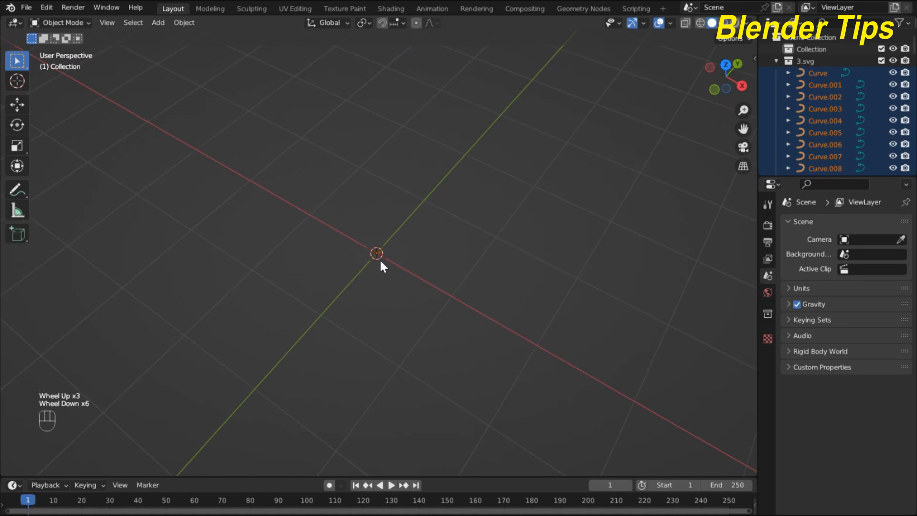
{"action": "key", "text": "s"}
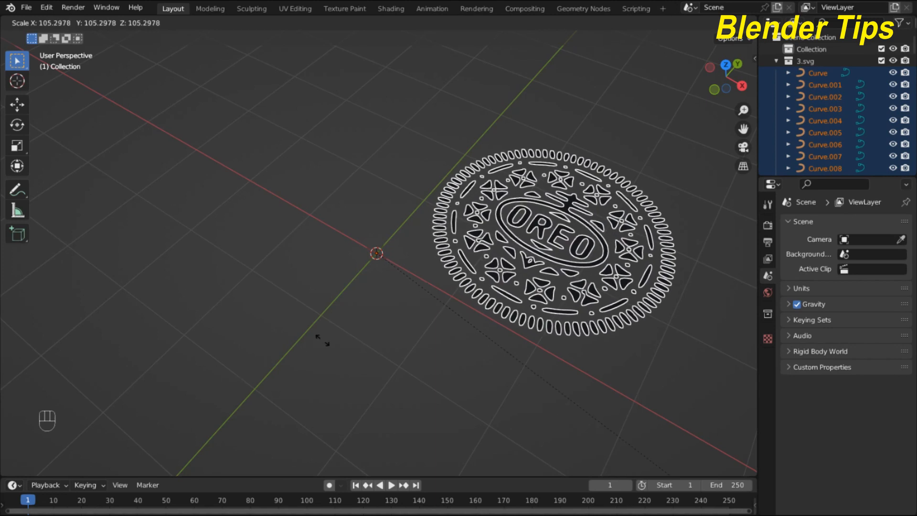
{"action": "left_click", "coordinate": [237, 379]}
{"action": "scroll", "coordinate": [154, 262], "scroll_direction": "down", "scroll_amount": 6}
{"action": "middle_click_drag", "start_coordinate": [334, 337], "coordinate": [330, 342]}
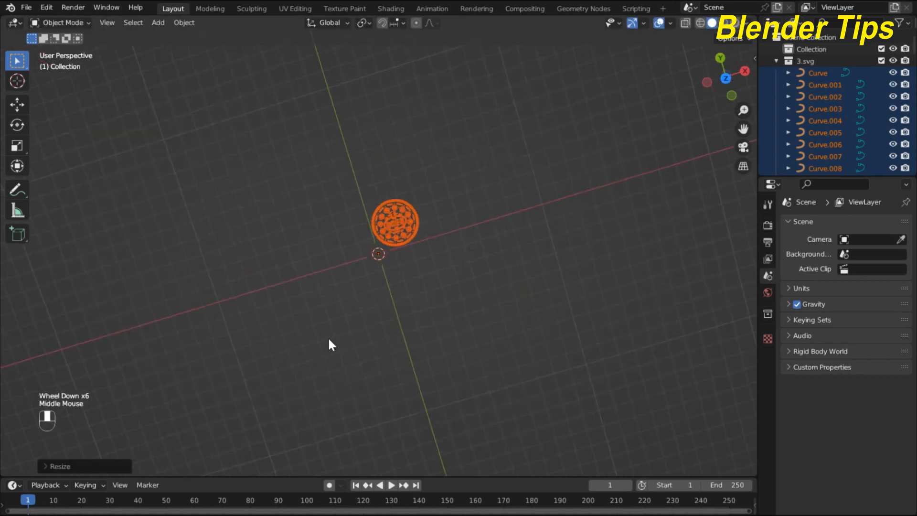
Join all the logo curves into one object, with the letter R curve as the active object
{"action": "scroll", "coordinate": [370, 231], "scroll_direction": "up", "scroll_amount": 4}
{"action": "middle_click_drag", "start_coordinate": [391, 204], "coordinate": [271, 209], "text": "shift"}
{"action": "scroll", "coordinate": [346, 200], "scroll_direction": "up", "scroll_amount": 3}
{"action": "left_click", "coordinate": [334, 204]}
{"action": "scroll", "coordinate": [332, 211], "scroll_direction": "down", "scroll_amount": 3}
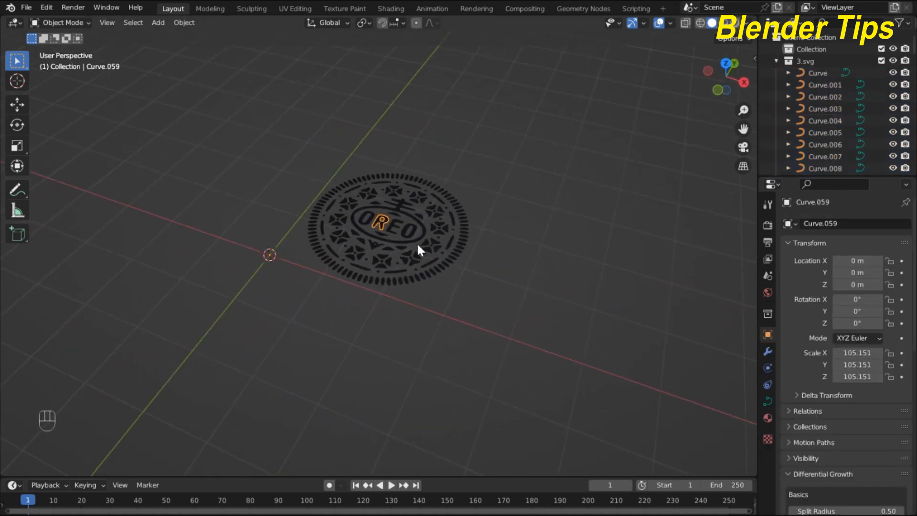
{"action": "key", "text": "a"}
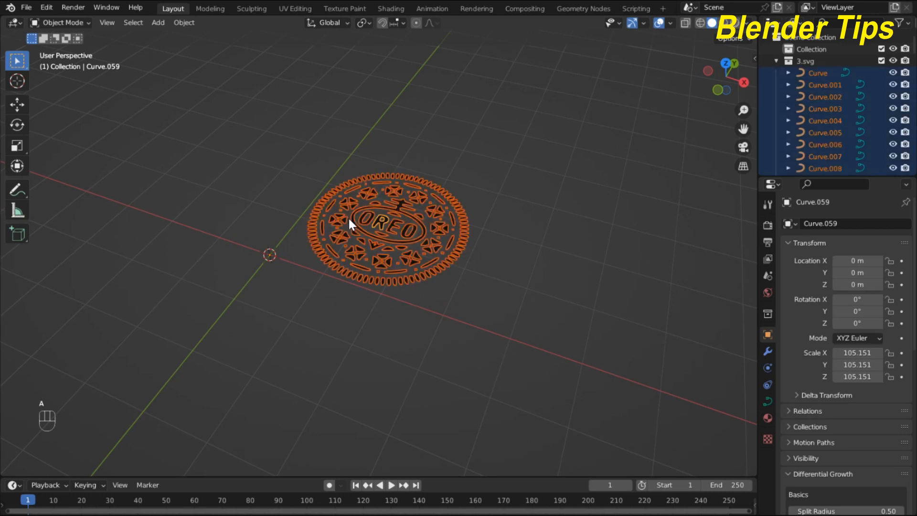
{"action": "scroll", "coordinate": [348, 217], "scroll_direction": "up", "scroll_amount": 1}
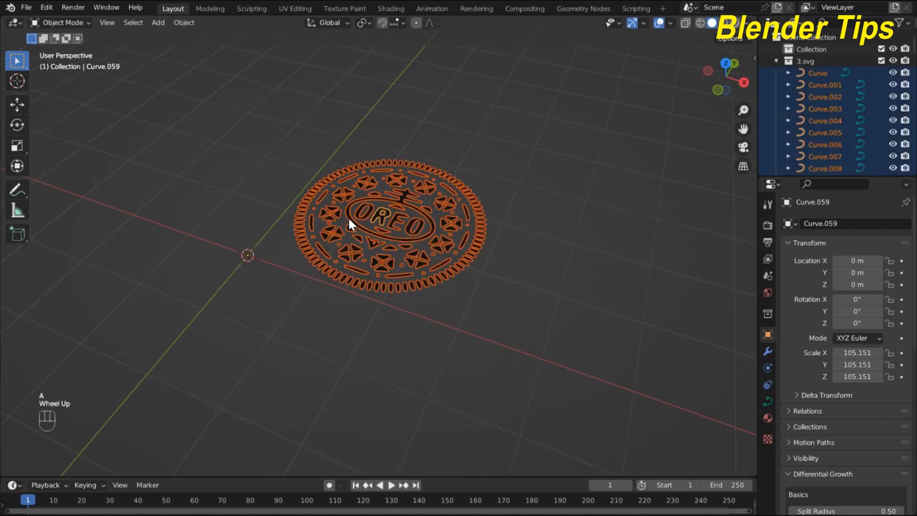
{"action": "key", "text": "ctrl"}
{"action": "key", "text": "ctrl+j"}
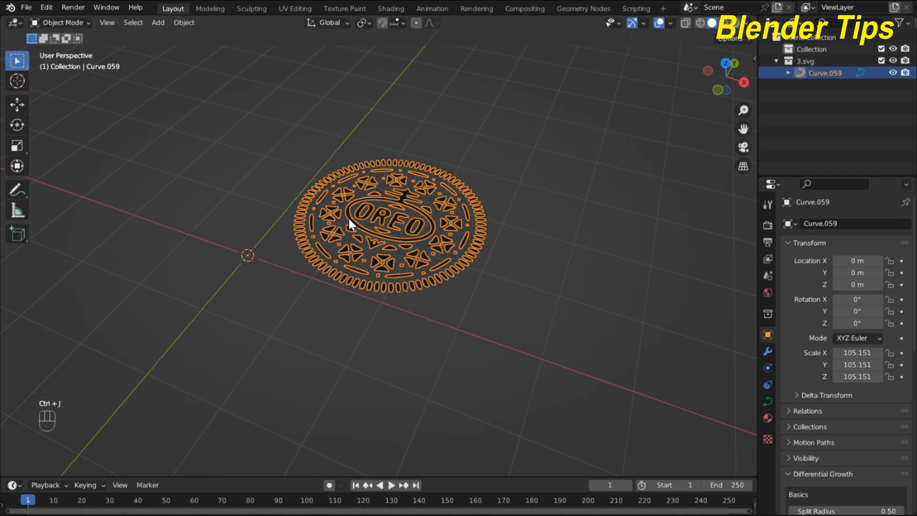
Set the joined logo curve's origin to its geometry
{"action": "scroll", "coordinate": [393, 209], "scroll_direction": "up", "scroll_amount": 5}
{"action": "scroll", "coordinate": [392, 207], "scroll_direction": "down", "scroll_amount": 2}
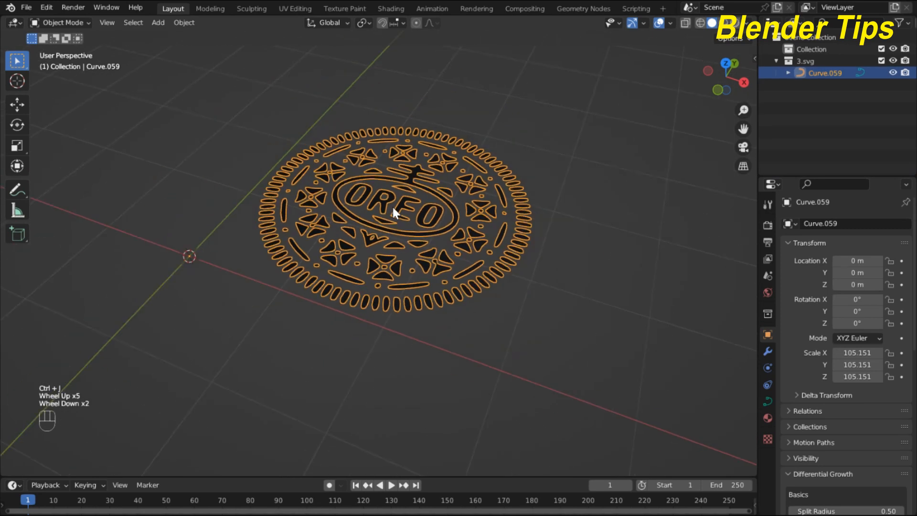
{"action": "left_click", "coordinate": [187, 22]}
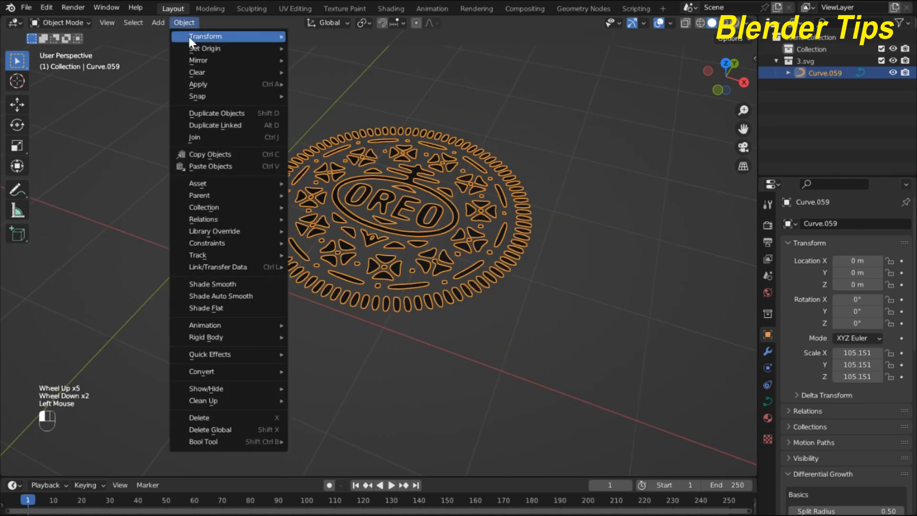
{"action": "mouse_move", "coordinate": [194, 48]}
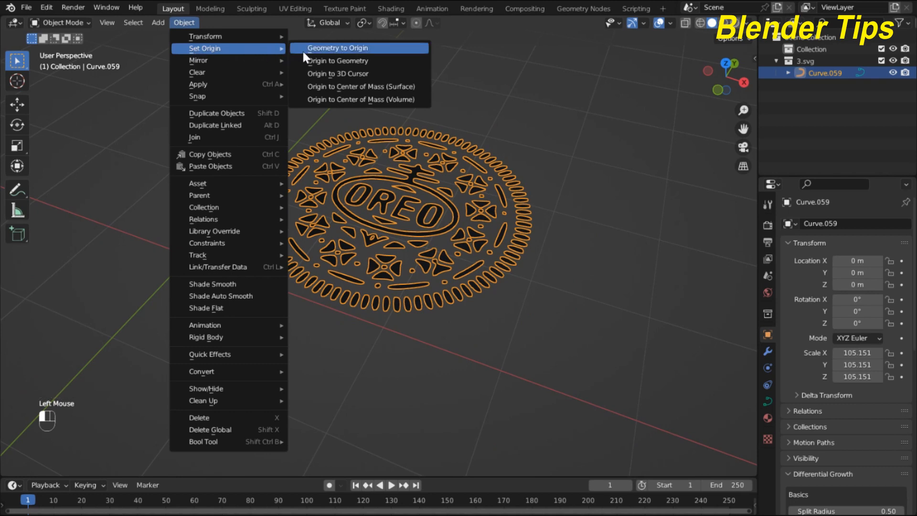
{"action": "left_click", "coordinate": [335, 60]}
{"action": "scroll", "coordinate": [397, 150], "scroll_direction": "up", "scroll_amount": 2}
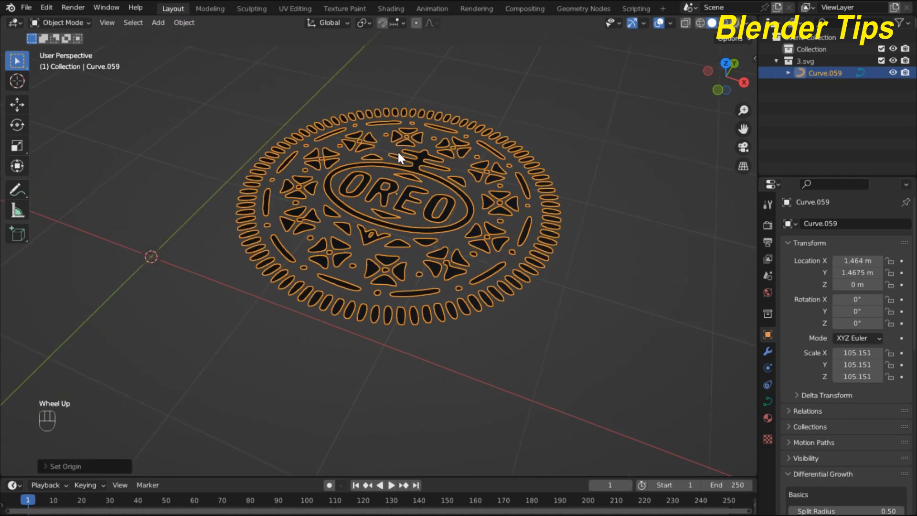
{"action": "scroll", "coordinate": [397, 162], "scroll_direction": "down", "scroll_amount": 2}
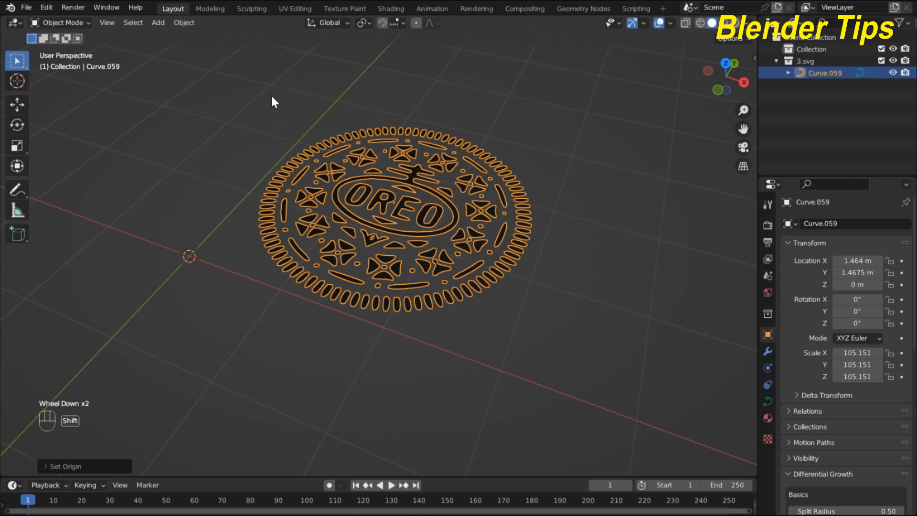
Snap the logo curve to the 3D cursor at the world origin and frame it in the viewport
{"action": "key", "text": "shift+s"}
{"action": "left_click", "coordinate": [271, 25]}
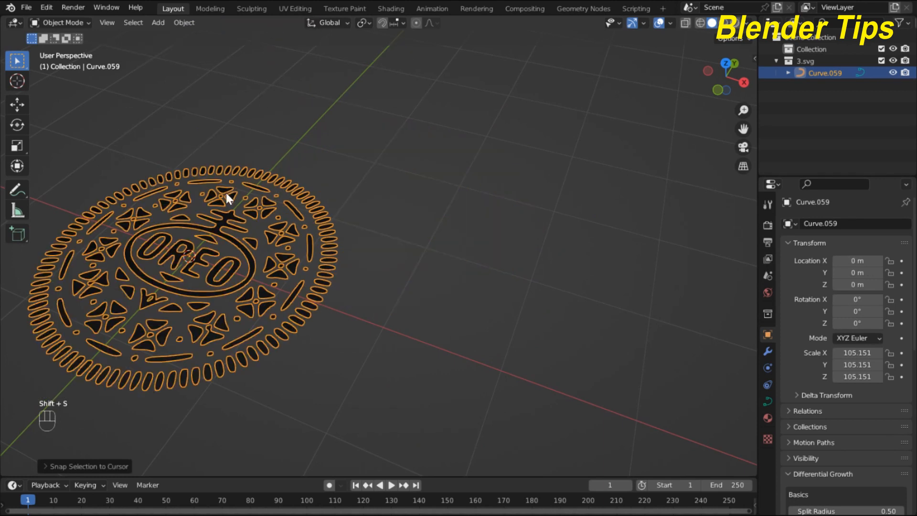
{"action": "key", "text": "KP_Decimal"}
{"action": "middle_click_drag", "start_coordinate": [238, 219], "coordinate": [389, 168]}
{"action": "scroll", "coordinate": [357, 251], "scroll_direction": "up", "scroll_amount": 2}
{"action": "scroll", "coordinate": [356, 251], "scroll_direction": "down", "scroll_amount": 3}
{"action": "scroll", "coordinate": [351, 222], "scroll_direction": "up", "scroll_amount": 2}
{"action": "scroll", "coordinate": [351, 223], "scroll_direction": "down", "scroll_amount": 2}
{"action": "scroll", "coordinate": [334, 199], "scroll_direction": "up", "scroll_amount": 2}
{"action": "scroll", "coordinate": [344, 200], "scroll_direction": "down", "scroll_amount": 1}
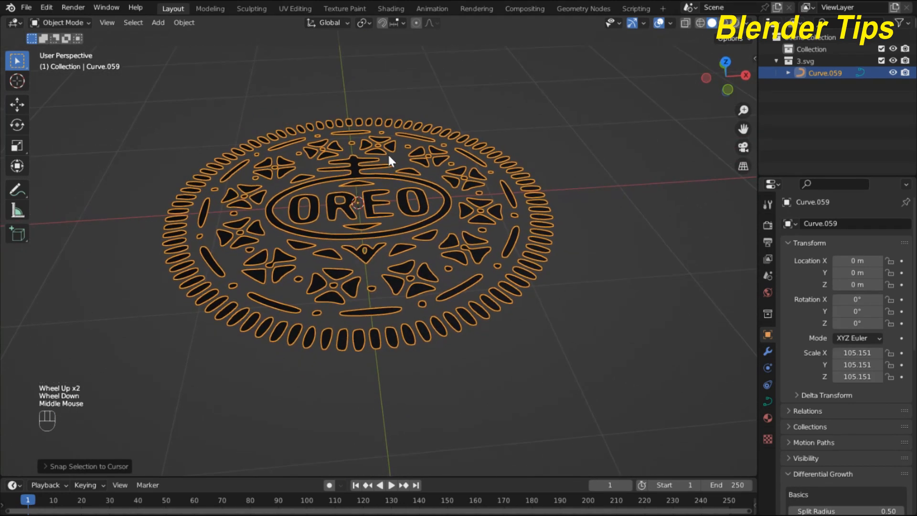
Extrude the joined logo curve by 0.0001 m in its curve geometry settings
{"action": "left_click", "coordinate": [768, 402]}
{"action": "left_click_drag", "start_coordinate": [759, 374], "coordinate": [718, 365]}
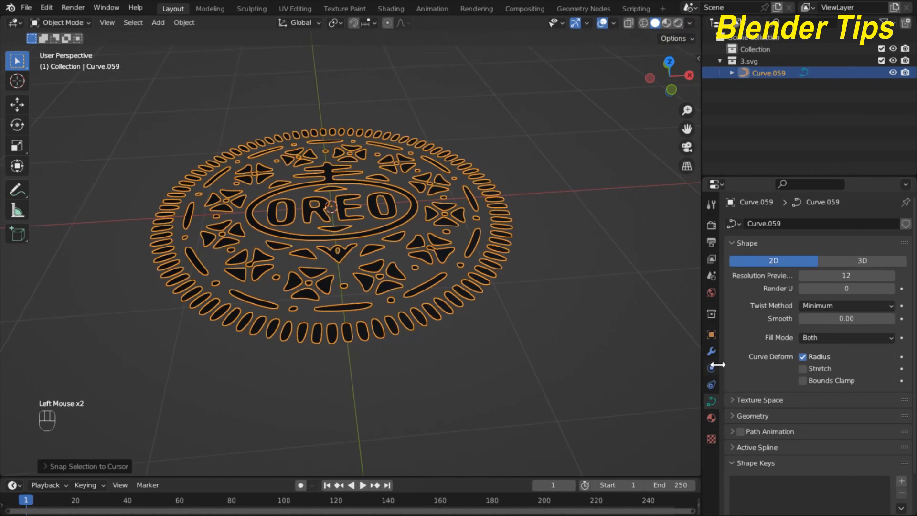
{"action": "left_click", "coordinate": [734, 409]}
{"action": "scroll", "coordinate": [738, 396], "scroll_direction": "down", "scroll_amount": 3}
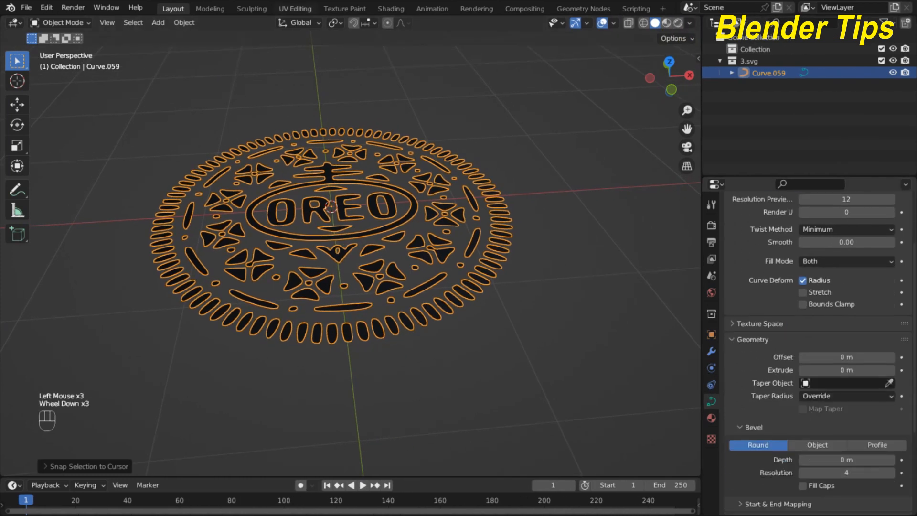
{"action": "left_click", "coordinate": [820, 370]}
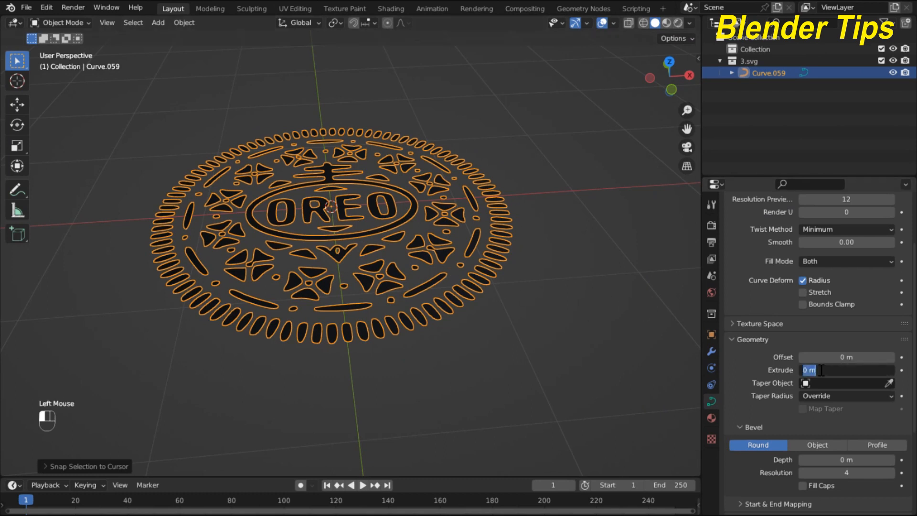
{"action": "key", "text": "BackSpace"}
{"action": "type", "text": ".0001"}
{"action": "key", "text": "Return"}
{"action": "middle_click_drag", "start_coordinate": [449, 322], "coordinate": [435, 272]}
{"action": "scroll", "coordinate": [455, 272], "scroll_direction": "up", "scroll_amount": 2}
{"action": "scroll", "coordinate": [432, 260], "scroll_direction": "up", "scroll_amount": 2}
{"action": "scroll", "coordinate": [433, 261], "scroll_direction": "down", "scroll_amount": 2}
Change the logo material's base colour to white by raising its value to 1.000
{"action": "left_click", "coordinate": [711, 418]}
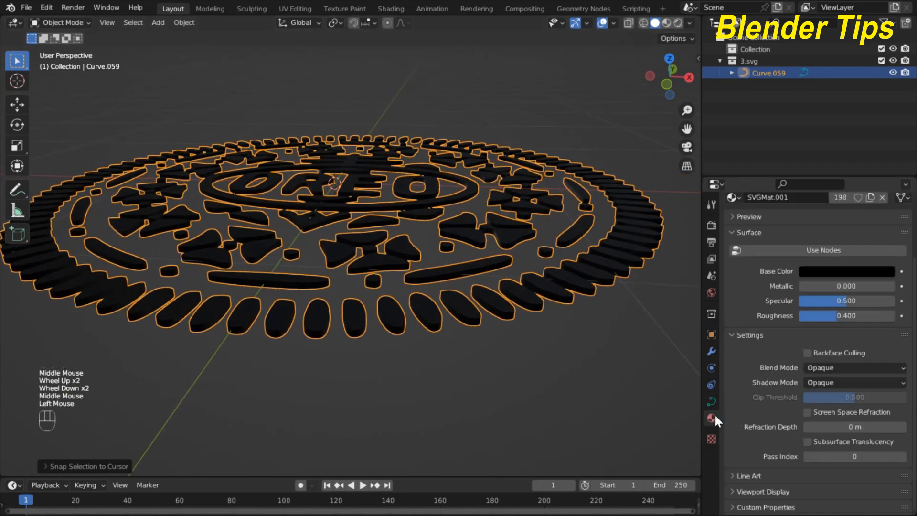
{"action": "left_click", "coordinate": [886, 273]}
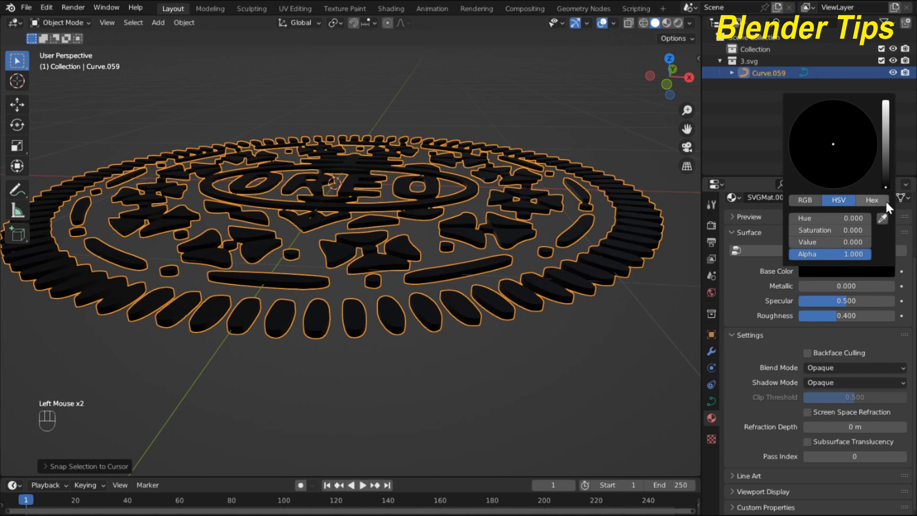
{"action": "left_click_drag", "start_coordinate": [886, 189], "coordinate": [887, 103]}
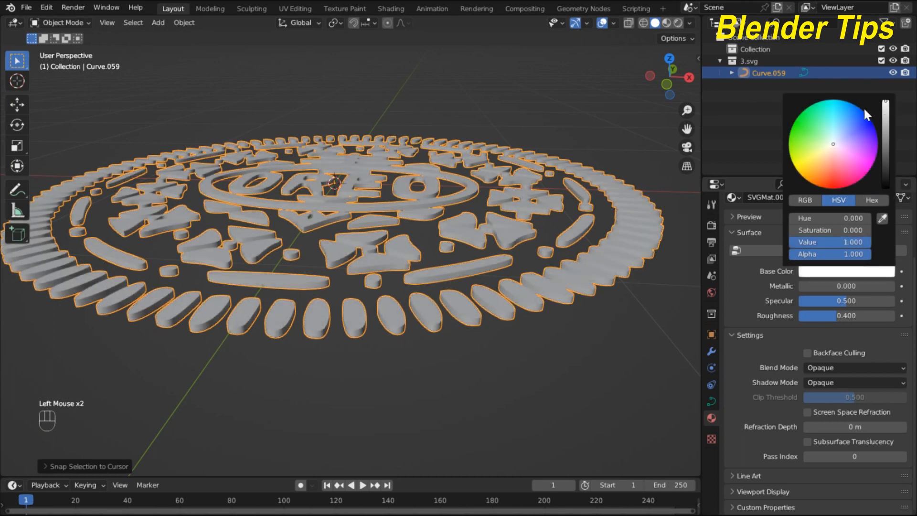
{"action": "middle_click_drag", "start_coordinate": [449, 215], "coordinate": [548, 314]}
{"action": "scroll", "coordinate": [483, 258], "scroll_direction": "down", "scroll_amount": 3}
{"action": "scroll", "coordinate": [408, 278], "scroll_direction": "up", "scroll_amount": 2}
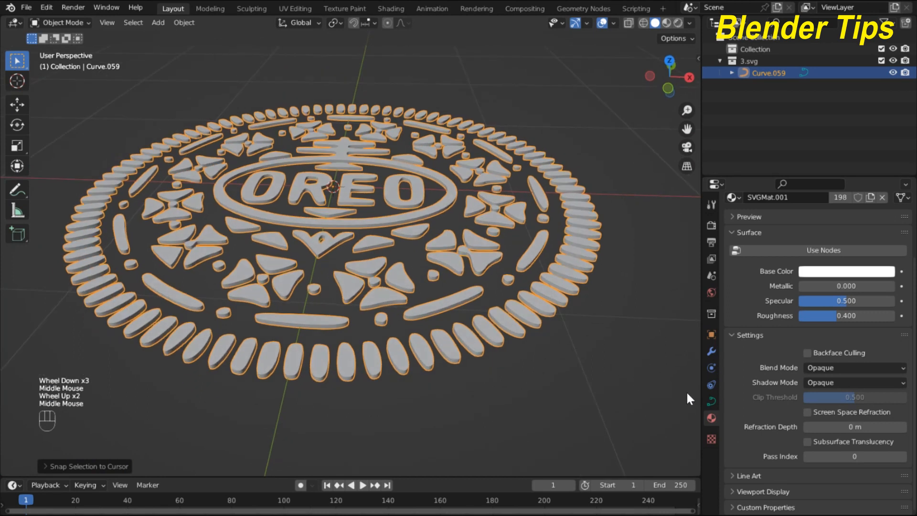
Round the logo curve's edges with a bevel depth of 0.0001 m
{"action": "left_click", "coordinate": [710, 402]}
{"action": "left_click_drag", "start_coordinate": [701, 382], "coordinate": [671, 380]}
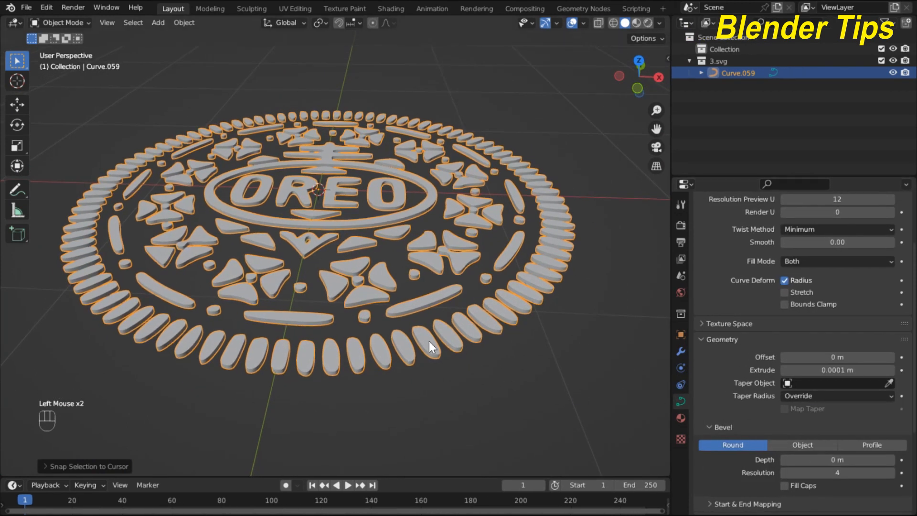
{"action": "scroll", "coordinate": [423, 330], "scroll_direction": "up", "scroll_amount": 2}
{"action": "middle_click_drag", "start_coordinate": [420, 325], "coordinate": [541, 358]}
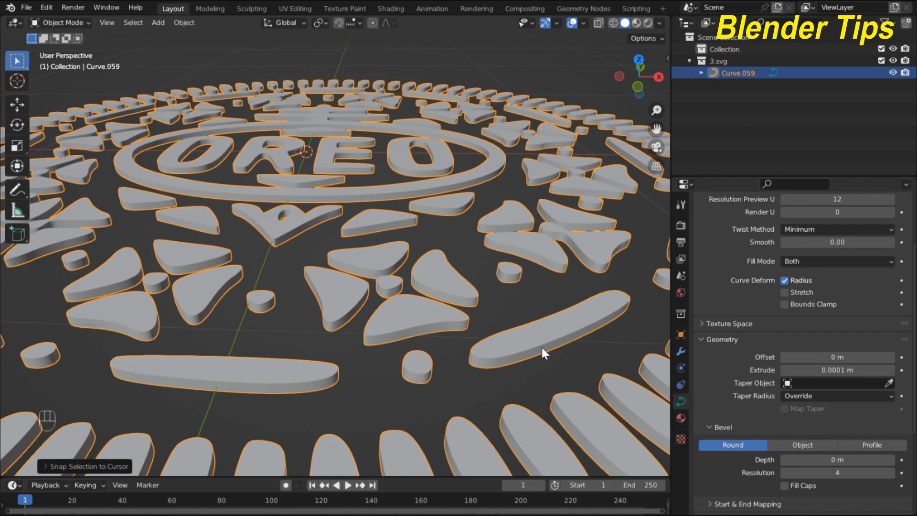
{"action": "scroll", "coordinate": [541, 345], "scroll_direction": "down", "scroll_amount": 3}
{"action": "middle_click_drag", "start_coordinate": [528, 352], "coordinate": [485, 317]}
{"action": "scroll", "coordinate": [504, 325], "scroll_direction": "up", "scroll_amount": 2}
{"action": "scroll", "coordinate": [506, 325], "scroll_direction": "down", "scroll_amount": 1}
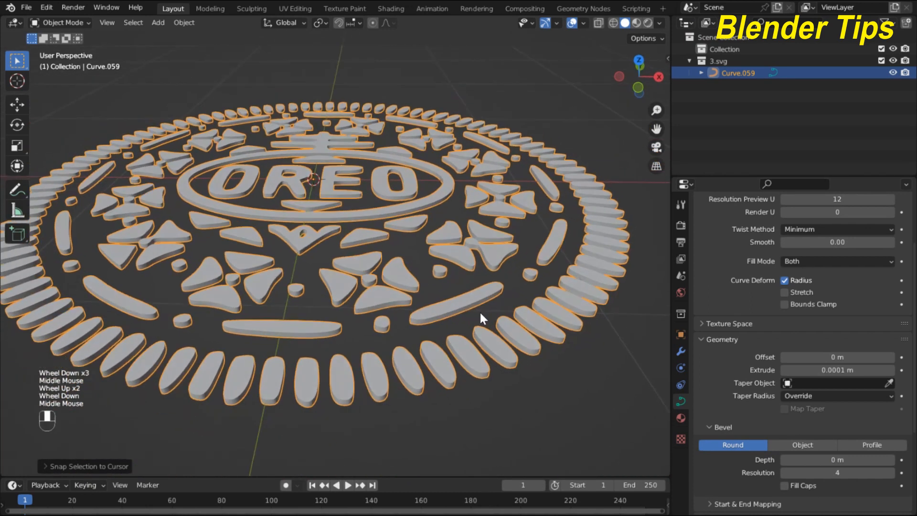
{"action": "scroll", "coordinate": [775, 401], "scroll_direction": "down", "scroll_amount": 3}
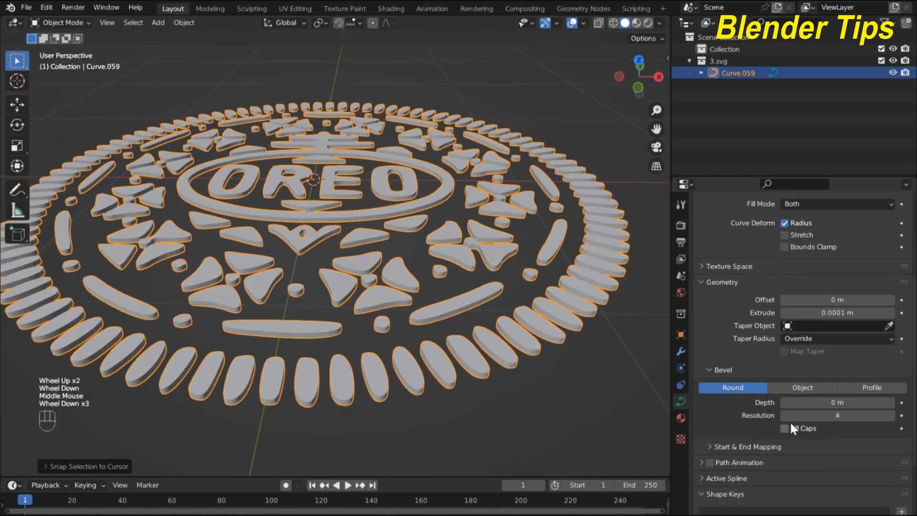
{"action": "left_click", "coordinate": [815, 404]}
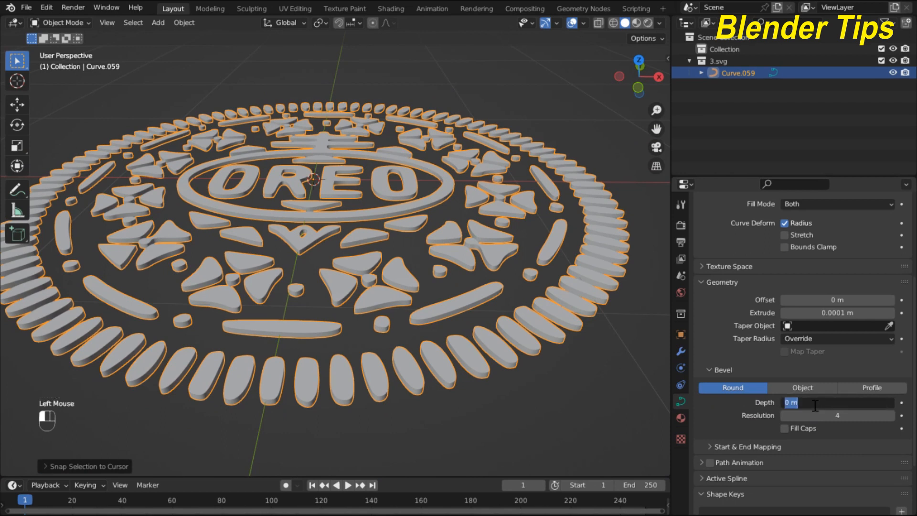
{"action": "key", "text": "BackSpace"}
{"action": "type", "text": ".0001"}
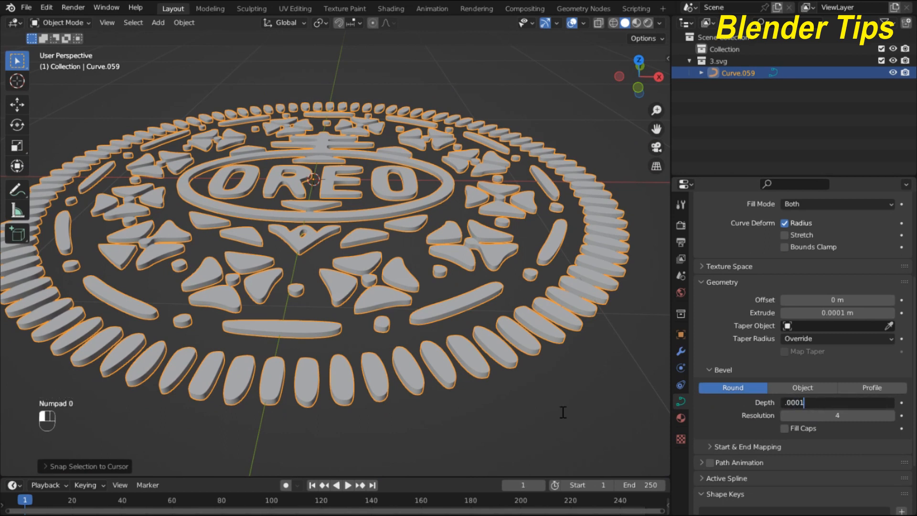
{"action": "key", "text": "Return"}
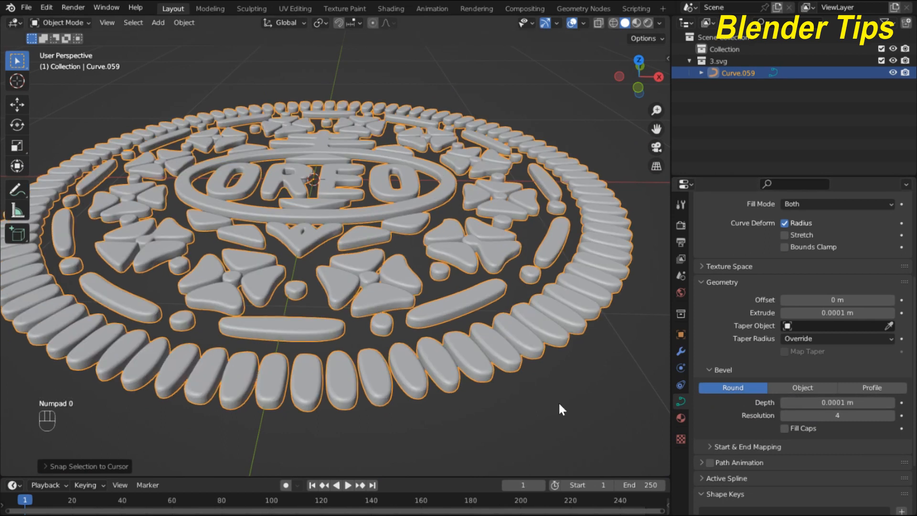
Examine the bevelled edges of the logo up close and from several viewing angles
{"action": "scroll", "coordinate": [470, 356], "scroll_direction": "up", "scroll_amount": 2}
{"action": "scroll", "coordinate": [469, 354], "scroll_direction": "down", "scroll_amount": 3}
{"action": "middle_click_drag", "start_coordinate": [469, 354], "coordinate": [502, 359]}
{"action": "scroll", "coordinate": [479, 347], "scroll_direction": "up", "scroll_amount": 3}
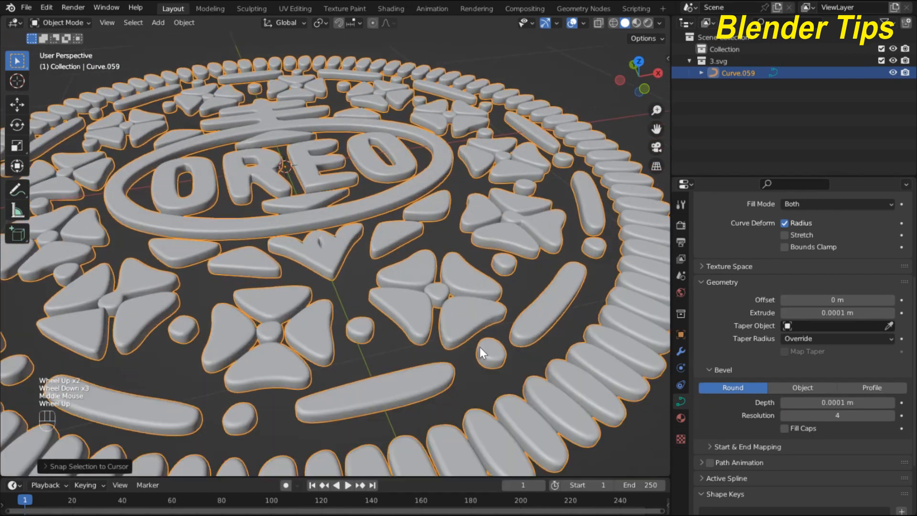
{"action": "scroll", "coordinate": [440, 302], "scroll_direction": "down", "scroll_amount": 4}
{"action": "middle_click_drag", "start_coordinate": [439, 302], "coordinate": [347, 226]}
{"action": "scroll", "coordinate": [340, 250], "scroll_direction": "up", "scroll_amount": 2}
{"action": "scroll", "coordinate": [340, 250], "scroll_direction": "down", "scroll_amount": 2}
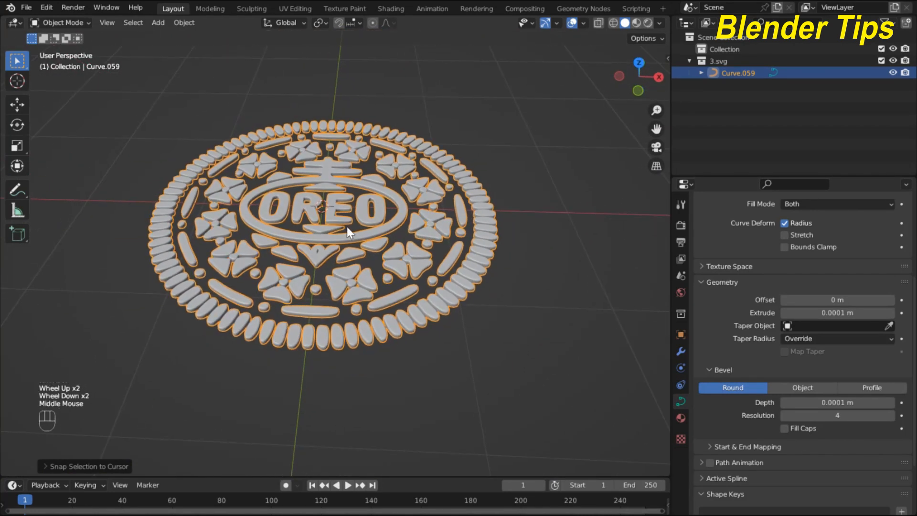
{"action": "key", "text": "KP_Decimal"}
{"action": "scroll", "coordinate": [340, 225], "scroll_direction": "up", "scroll_amount": 4}
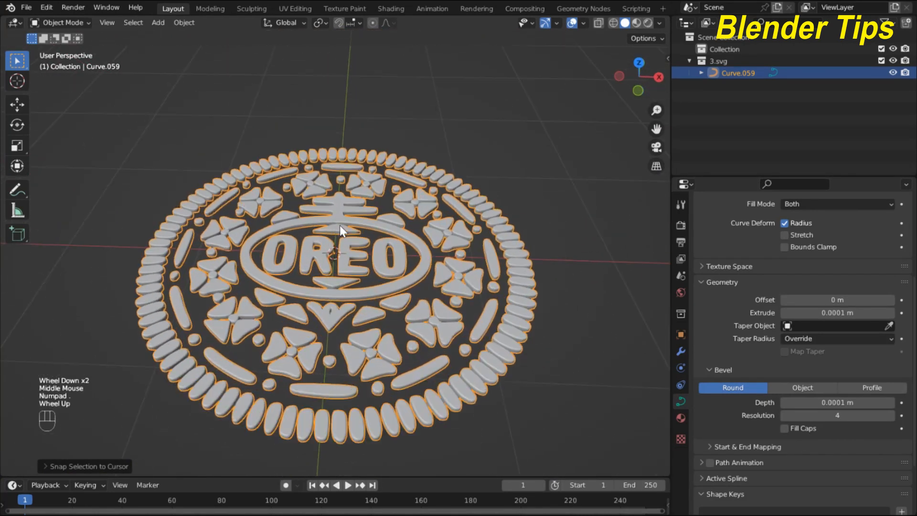
{"action": "scroll", "coordinate": [340, 234], "scroll_direction": "down", "scroll_amount": 2}
{"action": "middle_click_drag", "start_coordinate": [341, 241], "coordinate": [363, 242]}
{"action": "scroll", "coordinate": [292, 263], "scroll_direction": "up", "scroll_amount": 3}
{"action": "scroll", "coordinate": [292, 263], "scroll_direction": "down", "scroll_amount": 1}
{"action": "middle_click_drag", "start_coordinate": [280, 313], "coordinate": [291, 291]}
Convert the logo curve into a mesh object
{"action": "right_click", "coordinate": [283, 181]}
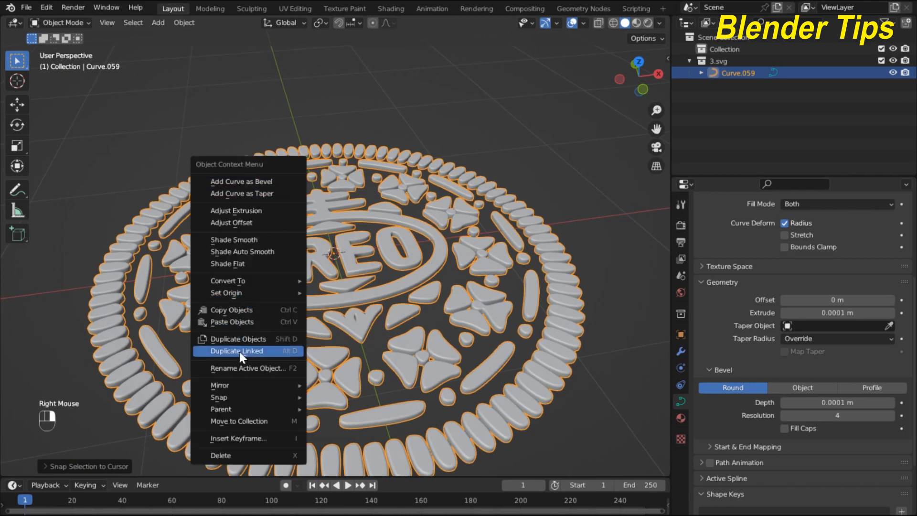
{"action": "mouse_move", "coordinate": [252, 280]}
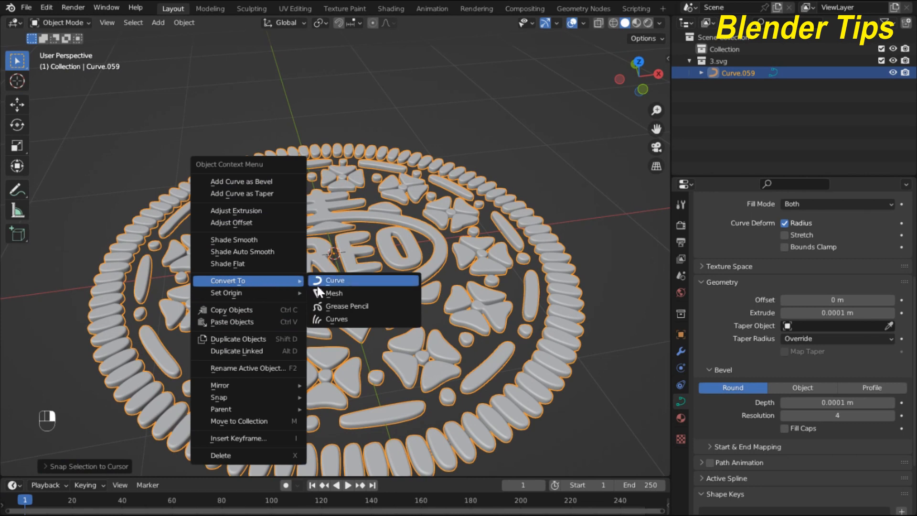
{"action": "left_click", "coordinate": [332, 294]}
{"action": "scroll", "coordinate": [329, 223], "scroll_direction": "down", "scroll_amount": 3}
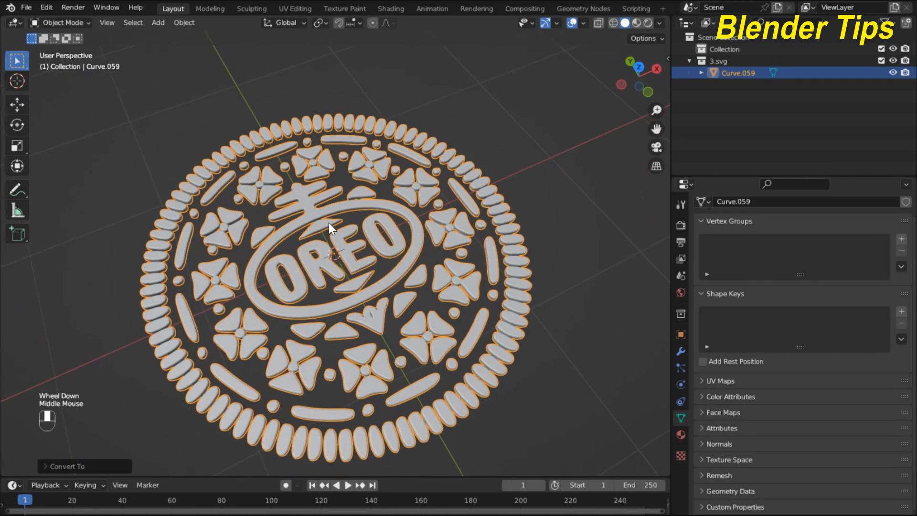
{"action": "middle_click_drag", "start_coordinate": [329, 223], "coordinate": [565, 139]}
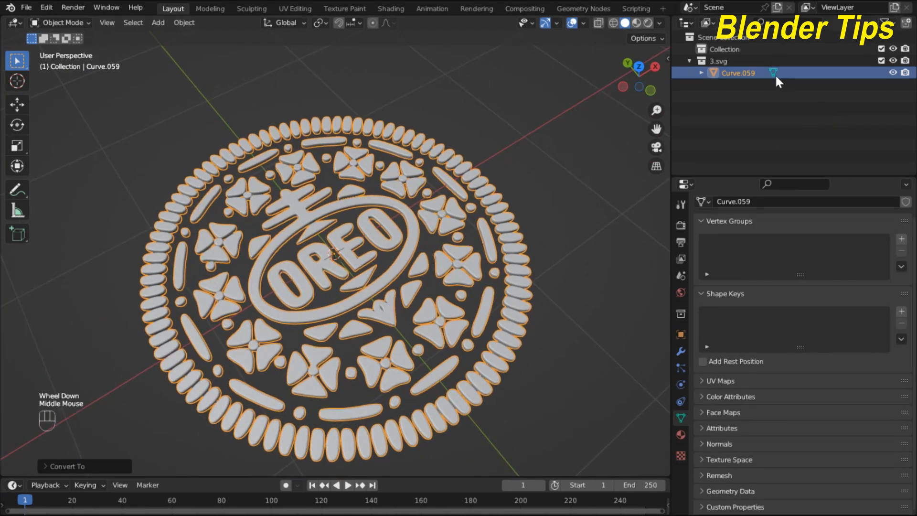
{"action": "middle_click_drag", "start_coordinate": [245, 291], "coordinate": [196, 225]}
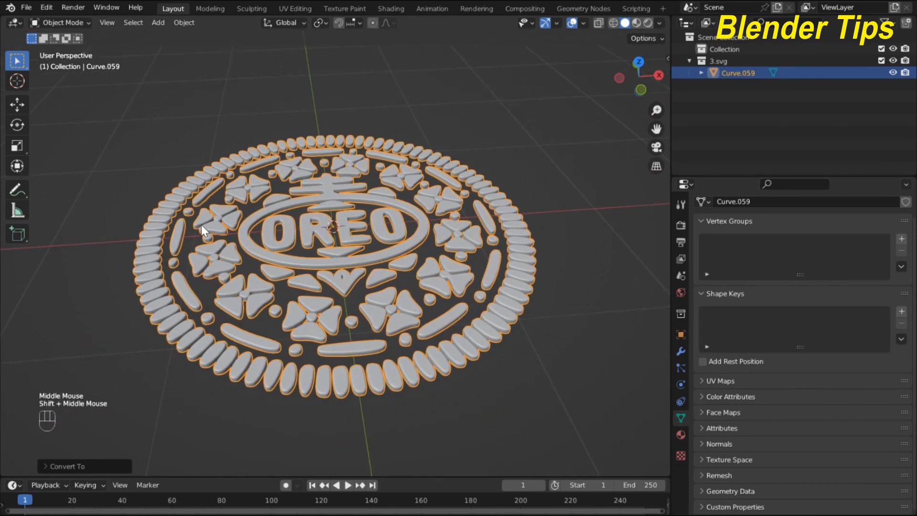
{"action": "scroll", "coordinate": [225, 222], "scroll_direction": "up", "scroll_amount": 1}
Inspect the logo's mesh topology in Edit Mode, box-selecting faces around the central lettering in face selection, and return to Object Mode
{"action": "key", "text": "Tab"}
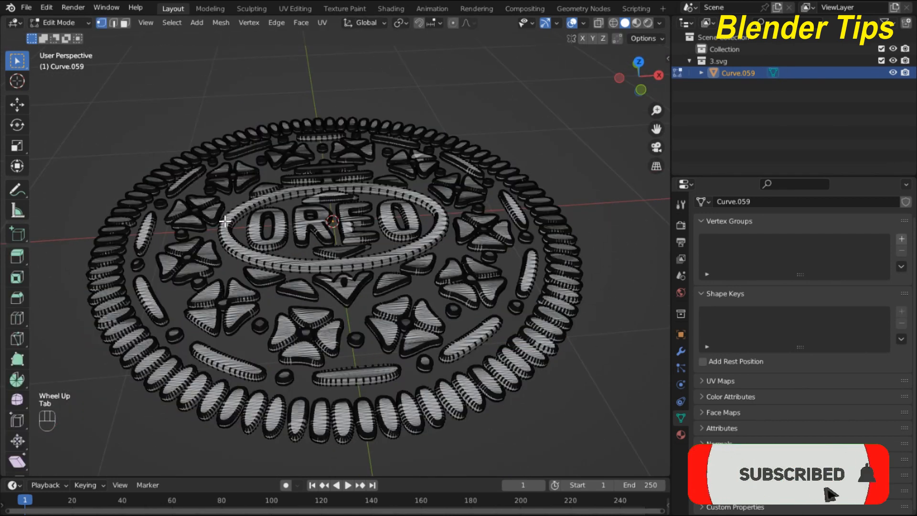
{"action": "scroll", "coordinate": [265, 198], "scroll_direction": "up", "scroll_amount": 2}
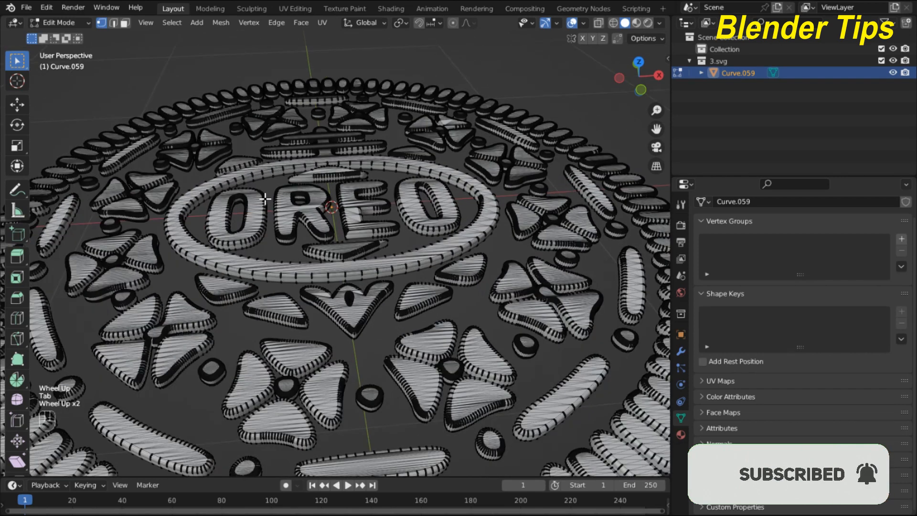
{"action": "left_click", "coordinate": [126, 26]}
{"action": "middle_click_drag", "start_coordinate": [300, 193], "coordinate": [309, 247]}
{"action": "scroll", "coordinate": [316, 258], "scroll_direction": "down", "scroll_amount": 2}
{"action": "scroll", "coordinate": [316, 258], "scroll_direction": "down", "scroll_amount": 1}
{"action": "left_click_drag", "start_coordinate": [208, 162], "coordinate": [446, 375]}
{"action": "scroll", "coordinate": [406, 338], "scroll_direction": "up", "scroll_amount": 3}
{"action": "scroll", "coordinate": [405, 338], "scroll_direction": "down", "scroll_amount": 3}
{"action": "middle_click_drag", "start_coordinate": [405, 338], "coordinate": [379, 293]}
{"action": "key", "text": "Tab"}
Change the base colour of the logo's material SVGMat.001 to orange-red
{"action": "scroll", "coordinate": [399, 293], "scroll_direction": "up", "scroll_amount": 2}
{"action": "scroll", "coordinate": [394, 290], "scroll_direction": "down", "scroll_amount": 2}
{"action": "scroll", "coordinate": [423, 317], "scroll_direction": "up", "scroll_amount": 1}
{"action": "scroll", "coordinate": [423, 317], "scroll_direction": "up", "scroll_amount": 1}
{"action": "scroll", "coordinate": [421, 319], "scroll_direction": "down", "scroll_amount": 2}
{"action": "scroll", "coordinate": [380, 293], "scroll_direction": "up", "scroll_amount": 1}
{"action": "left_click", "coordinate": [682, 434]}
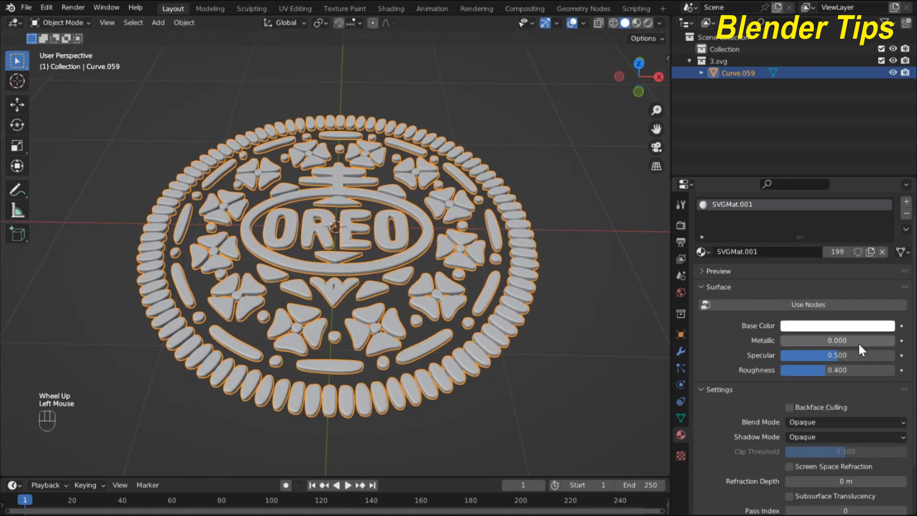
{"action": "left_click", "coordinate": [859, 327]}
{"action": "left_click", "coordinate": [838, 194]}
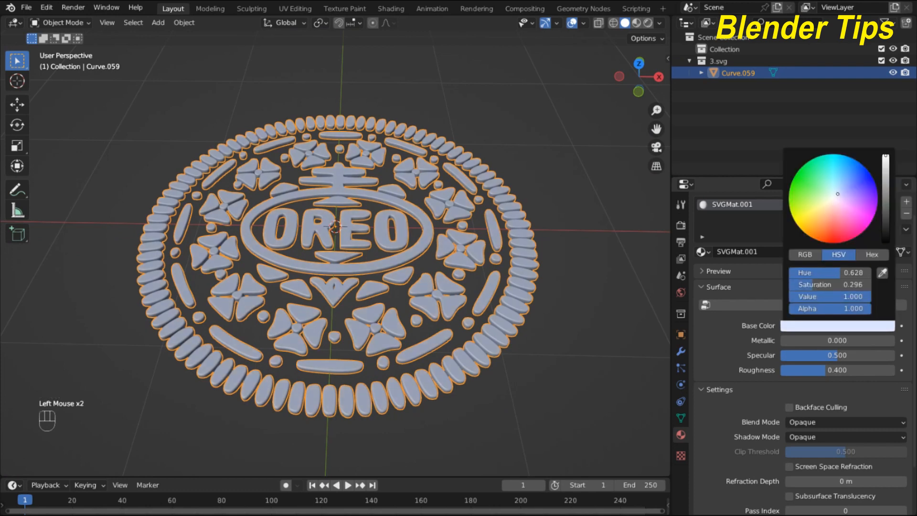
{"action": "mouse_move", "coordinate": [838, 193]}
{"action": "left_mouse_down"}
{"action": "mouse_move", "coordinate": [853, 216]}
{"action": "mouse_move", "coordinate": [830, 225]}
{"action": "left_mouse_up"}
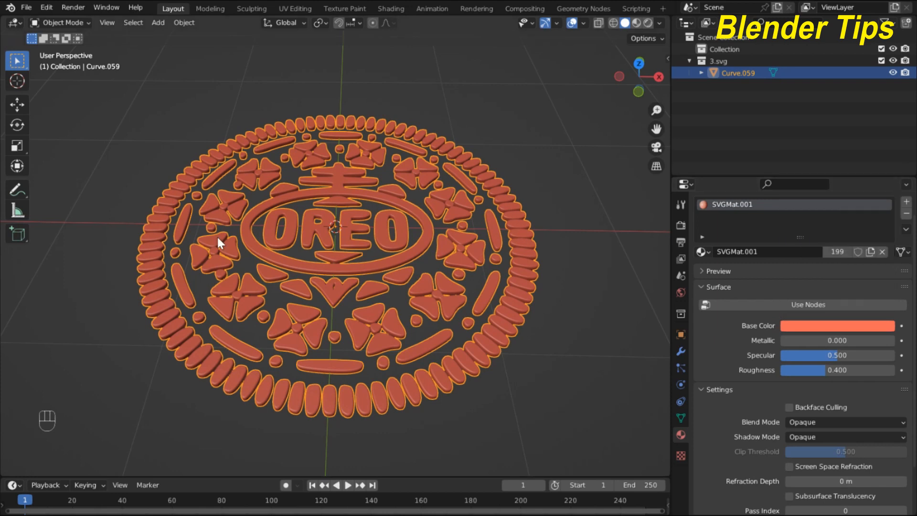
Deselect the logo to show its material colour without the selection outline
{"action": "scroll", "coordinate": [216, 235], "scroll_direction": "up", "scroll_amount": 2}
{"action": "scroll", "coordinate": [216, 235], "scroll_direction": "down", "scroll_amount": 2}
{"action": "middle_click_drag", "start_coordinate": [217, 235], "coordinate": [526, 152]}
{"action": "left_click", "coordinate": [527, 151]}
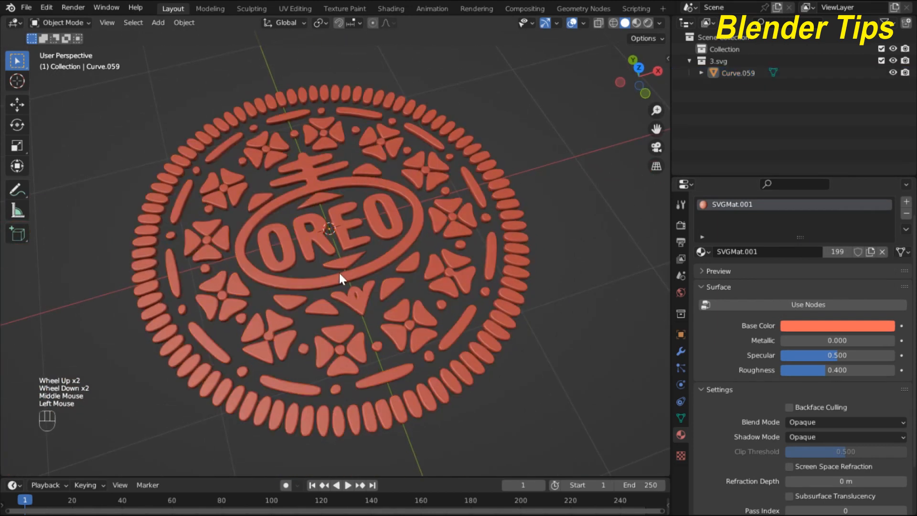
Examine the finished 3D logo from different distances and angles
{"action": "scroll", "coordinate": [340, 273], "scroll_direction": "up", "scroll_amount": 2}
{"action": "scroll", "coordinate": [339, 273], "scroll_direction": "down", "scroll_amount": 2}
{"action": "middle_click_drag", "start_coordinate": [340, 274], "coordinate": [305, 250]}
{"action": "scroll", "coordinate": [315, 234], "scroll_direction": "up", "scroll_amount": 2}
{"action": "scroll", "coordinate": [305, 259], "scroll_direction": "down", "scroll_amount": 3}
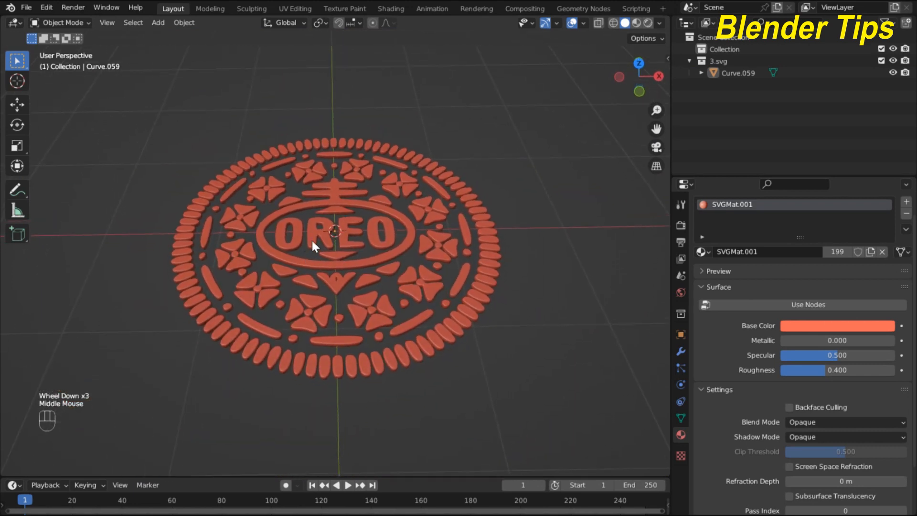
{"action": "scroll", "coordinate": [311, 239], "scroll_direction": "up", "scroll_amount": 2}
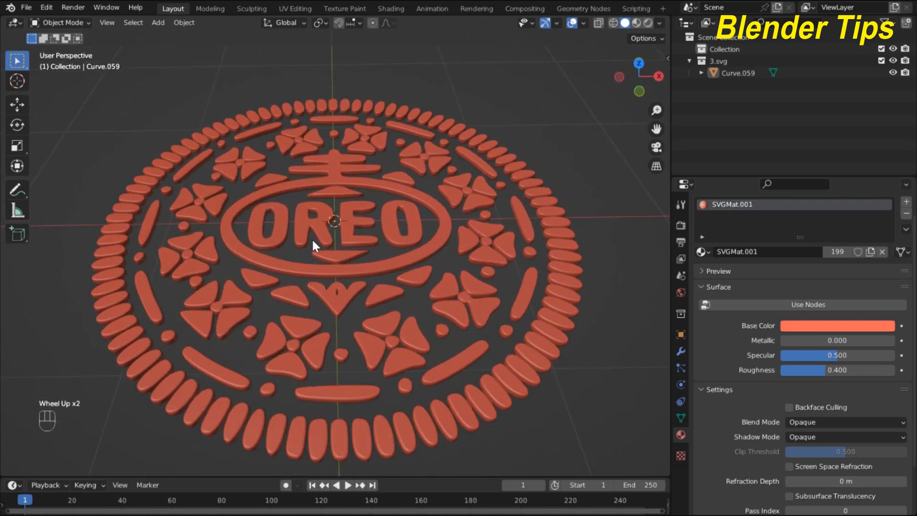
{"action": "scroll", "coordinate": [327, 235], "scroll_direction": "down", "scroll_amount": 2}
{"action": "middle_click_drag", "start_coordinate": [328, 254], "coordinate": [323, 234]}
{"action": "scroll", "coordinate": [331, 259], "scroll_direction": "up", "scroll_amount": 3}
{"action": "scroll", "coordinate": [331, 259], "scroll_direction": "down", "scroll_amount": 2}
{"action": "scroll", "coordinate": [323, 234], "scroll_direction": "up", "scroll_amount": 1}
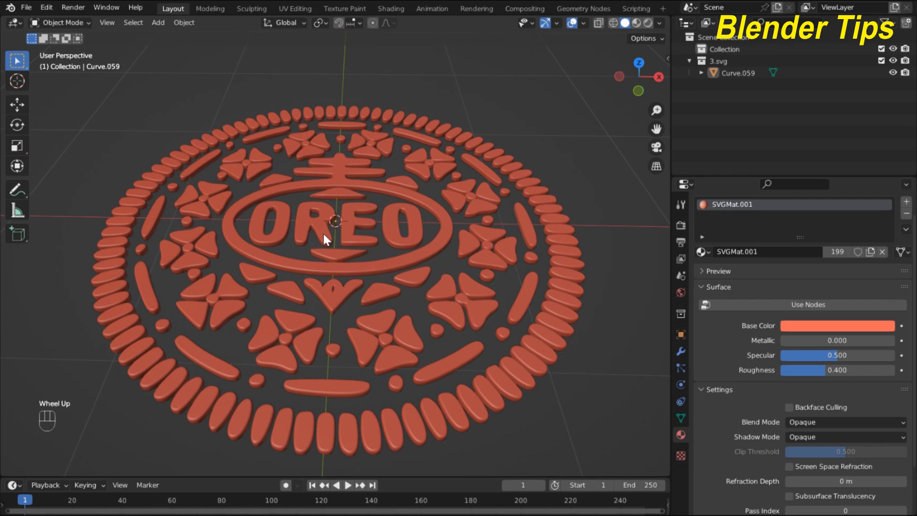